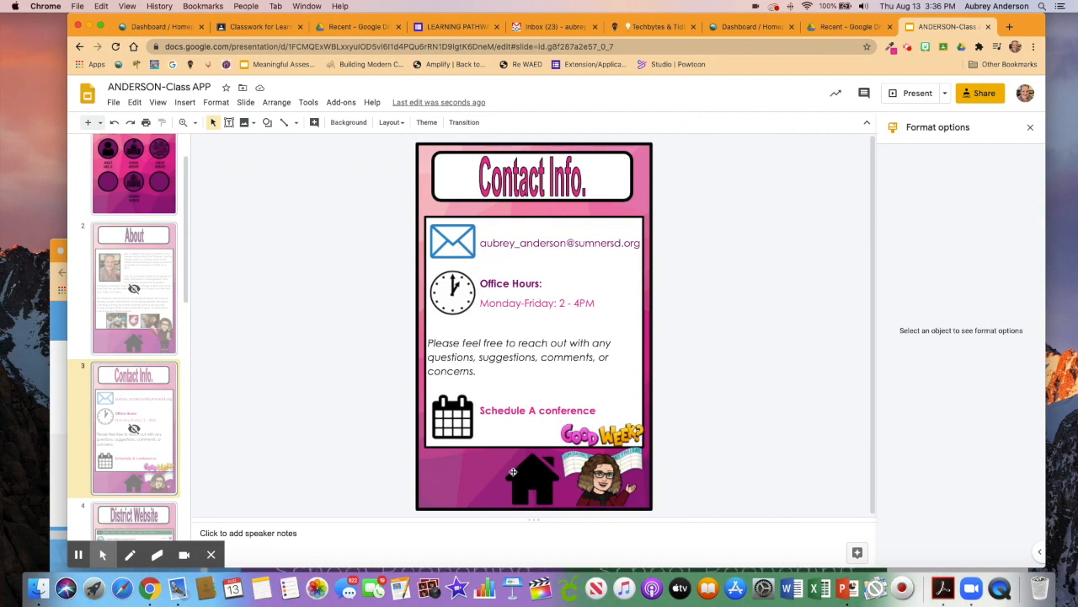
Go to the About slide and select the black house icon at the foot of the slide
key(Up)
key(Up)
key(Down)
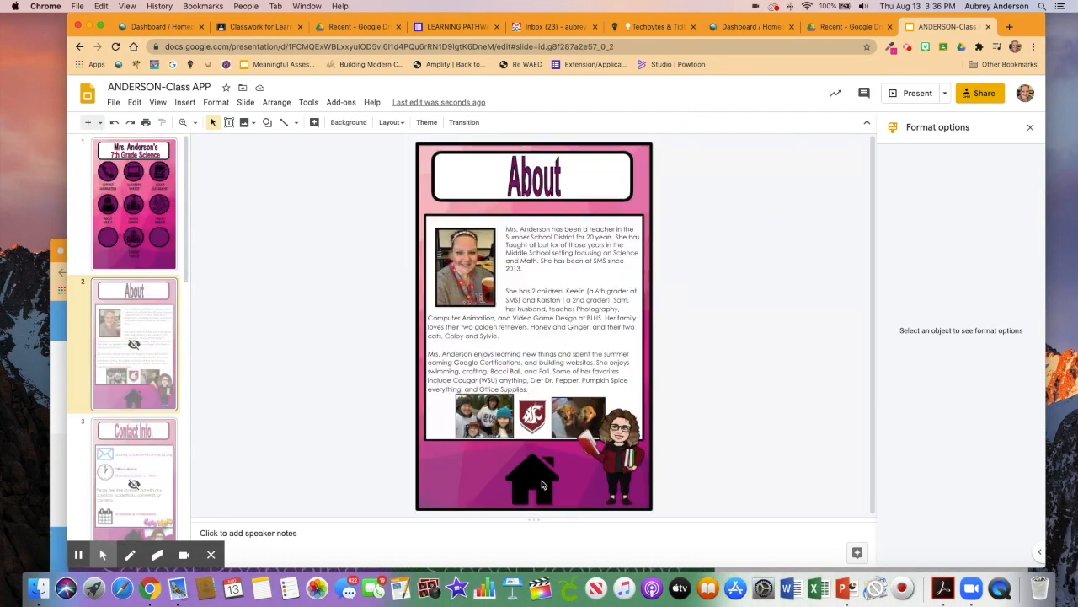
scroll(129, 421, down, 2)
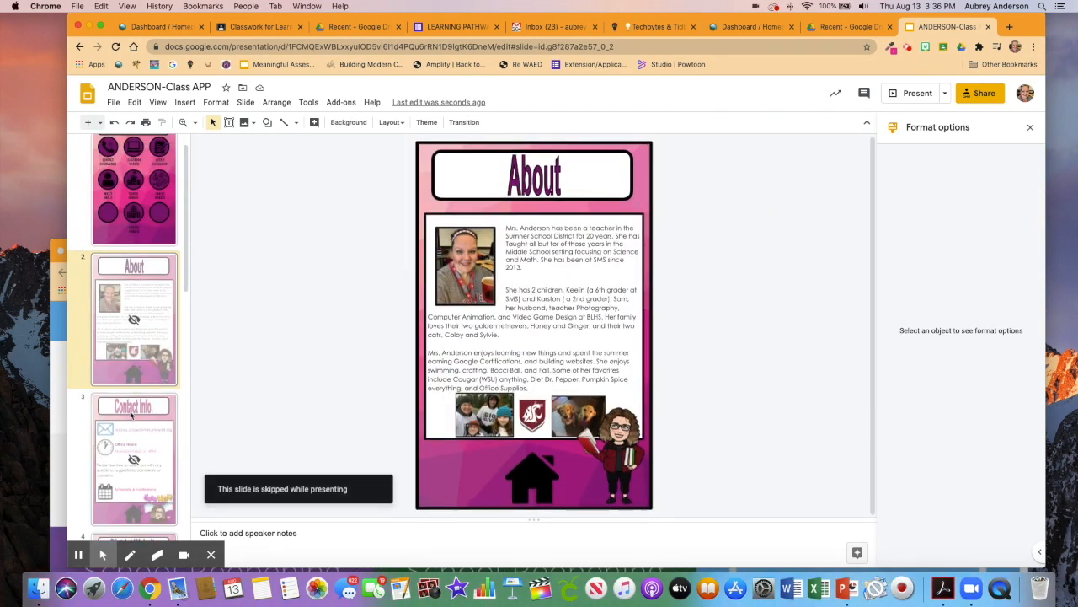
scroll(129, 421, down, 6)
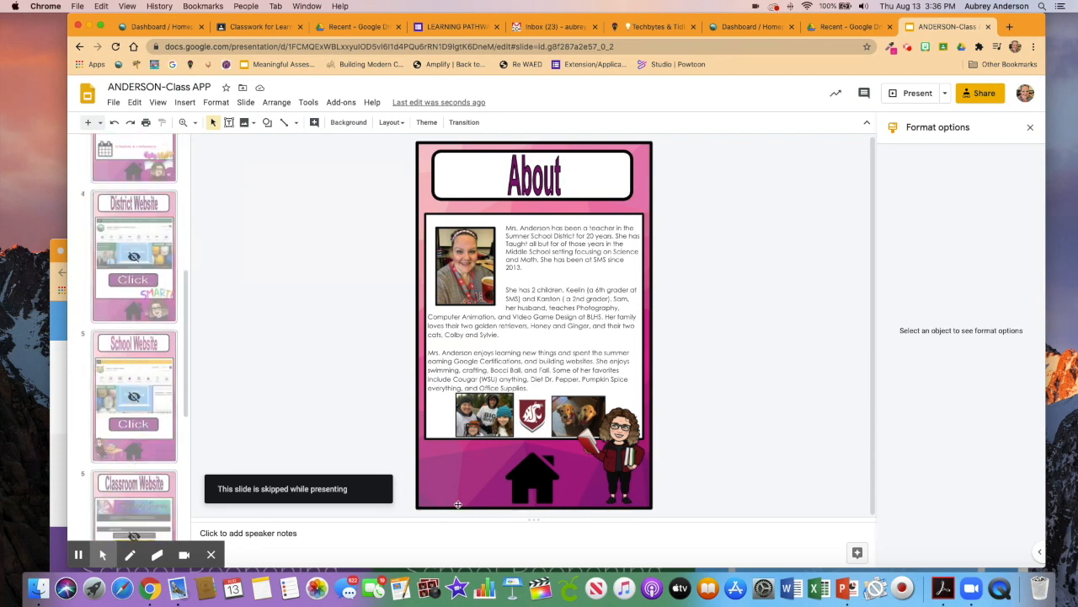
click(540, 488)
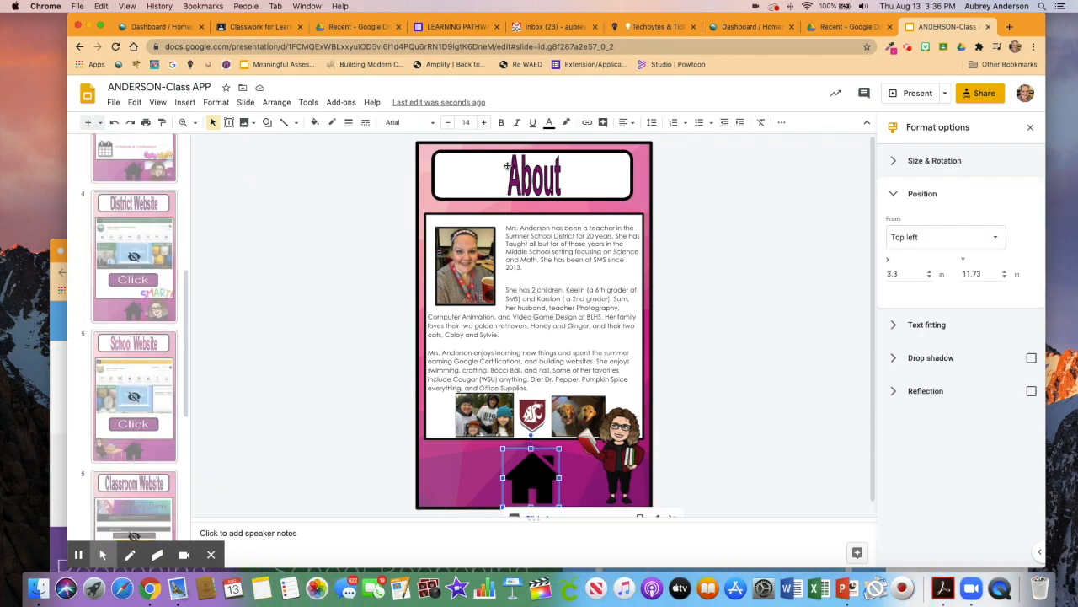
Close the format options and search the web for "transparent house icon" images to insert
click(184, 102)
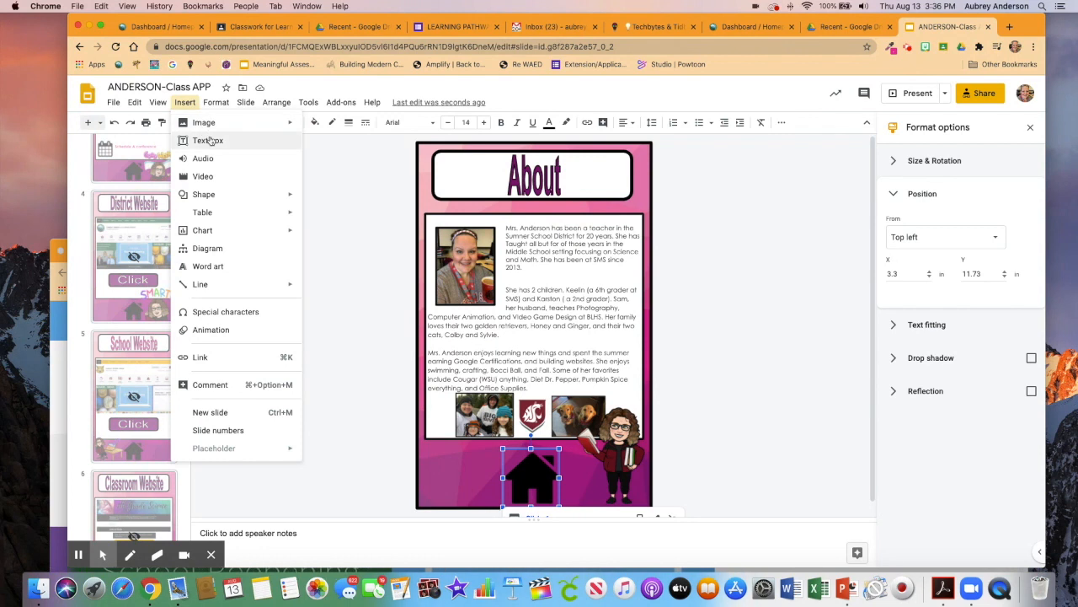
click(1030, 126)
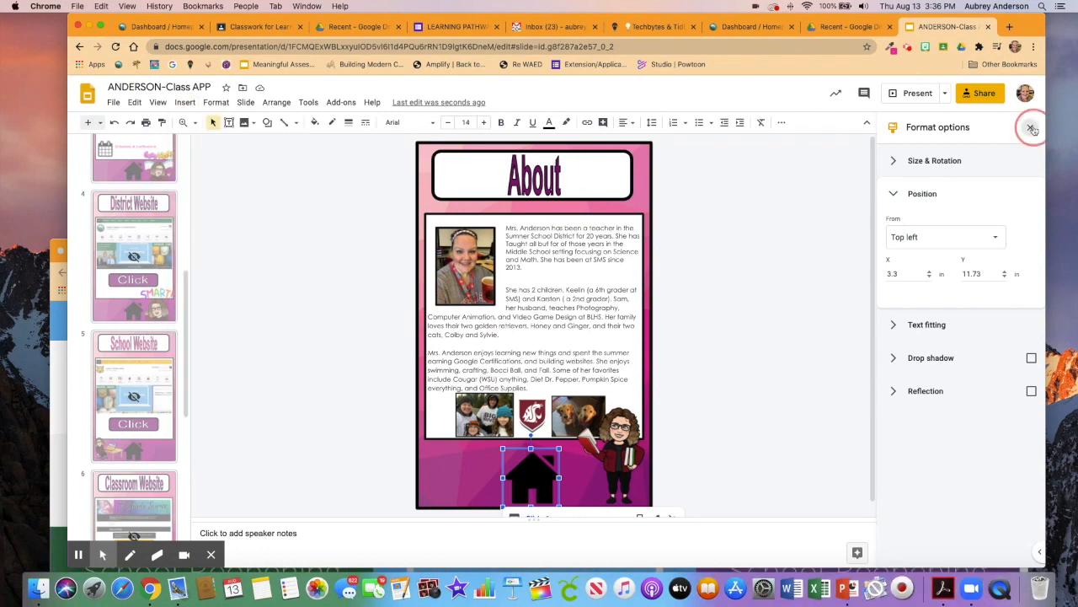
click(1030, 126)
click(187, 102)
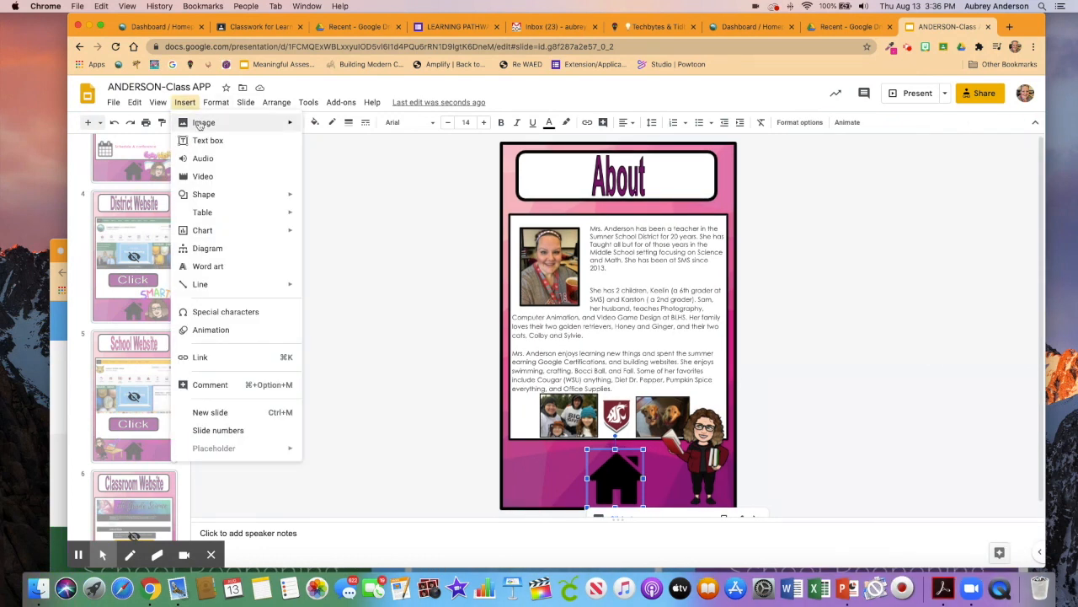
mouse_move(210, 127)
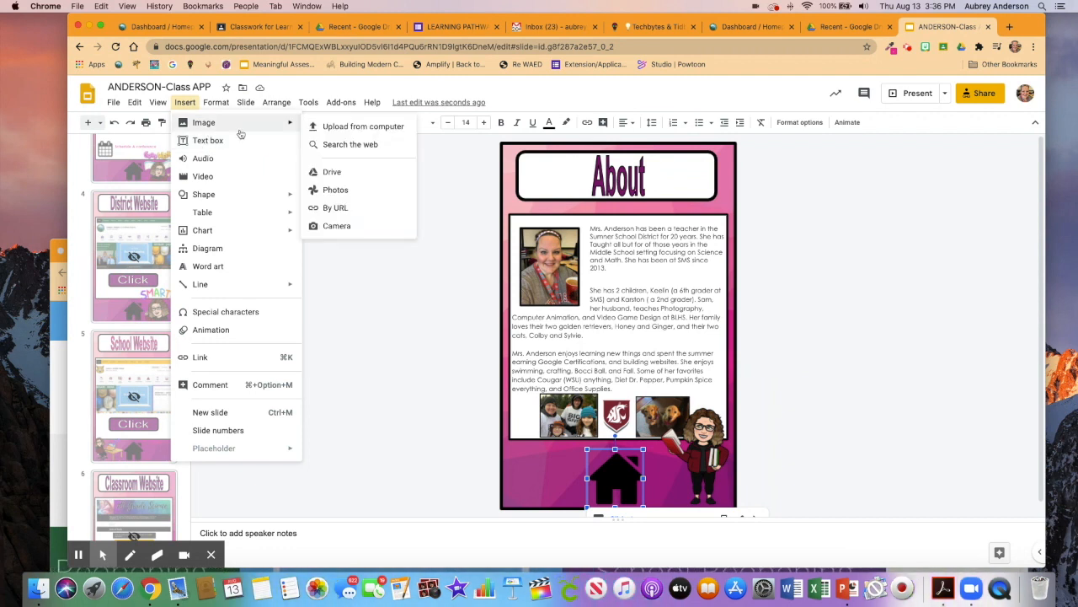
click(352, 145)
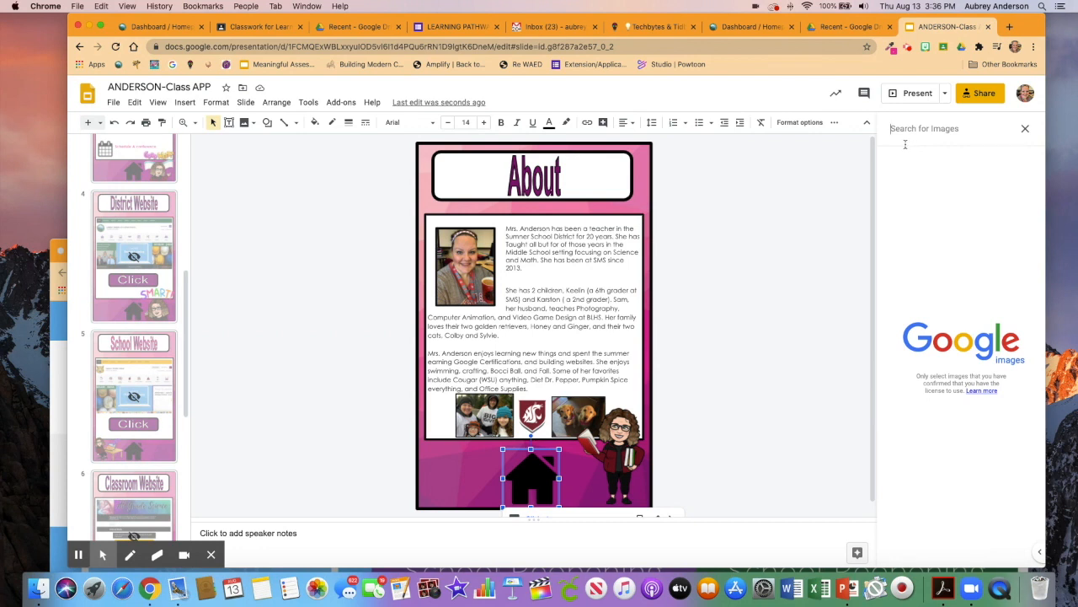
text(tra)
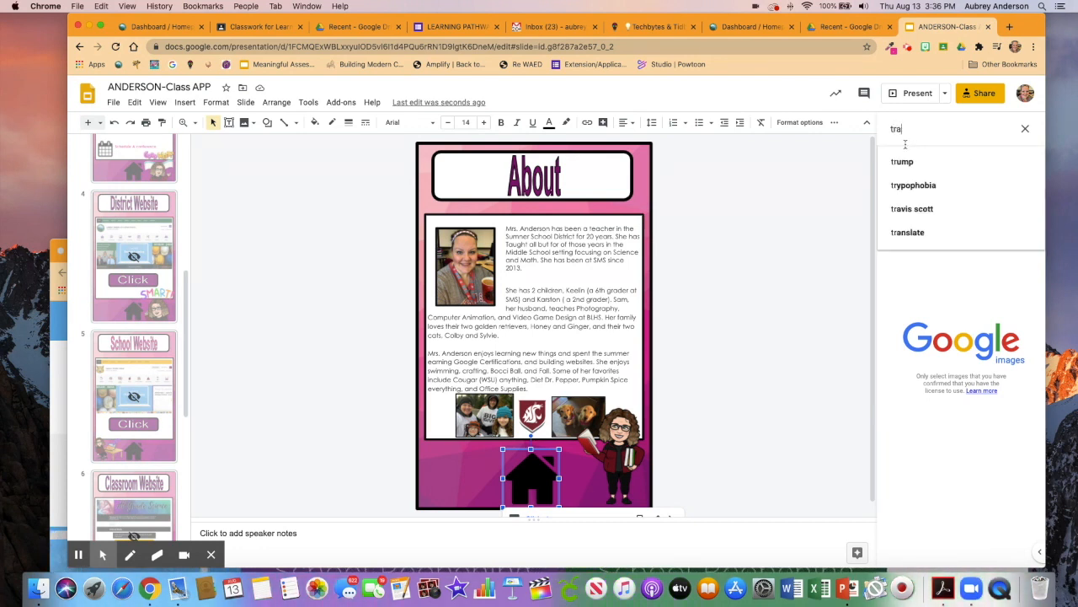
text(ns)
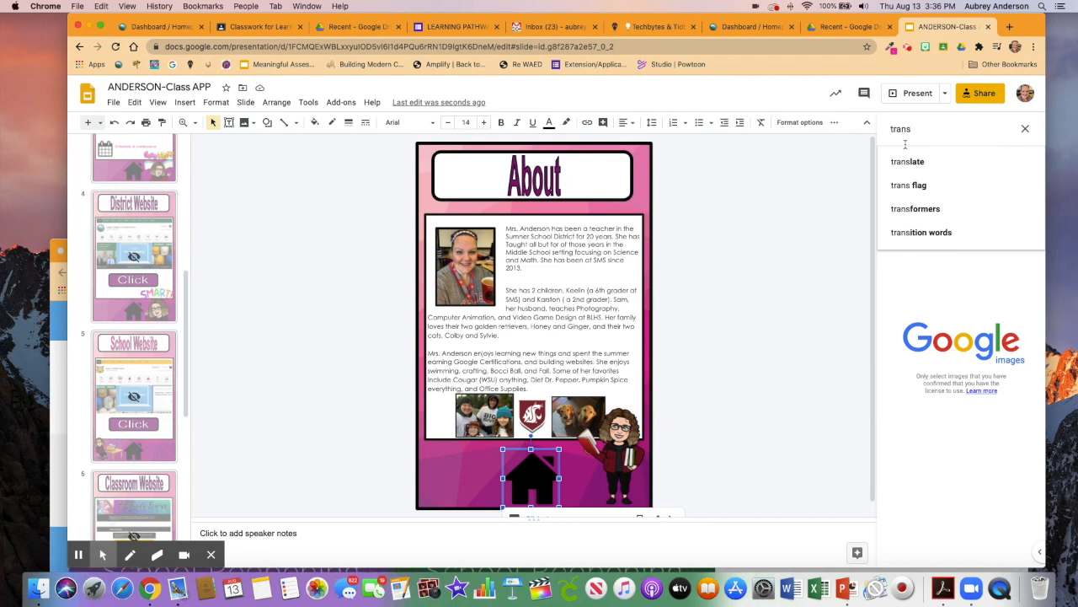
text(parent)
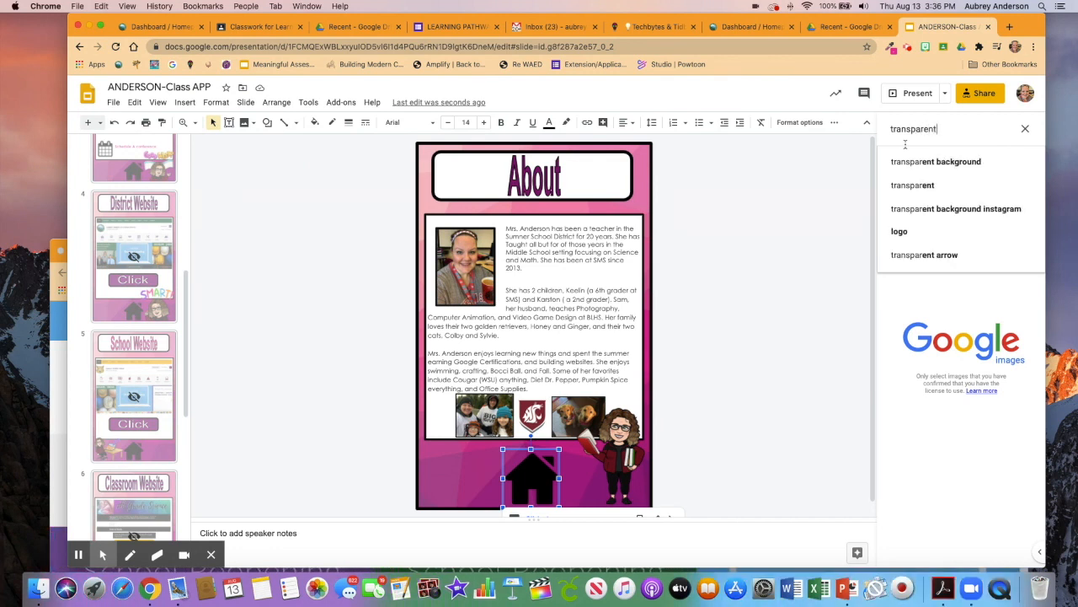
text( house i)
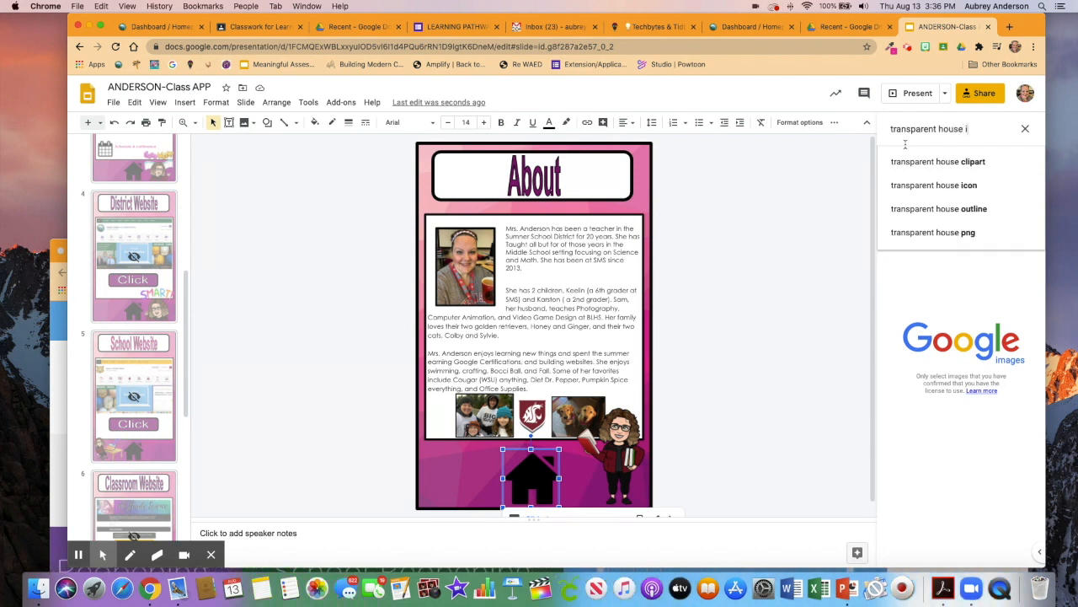
text(con)
key(Return)
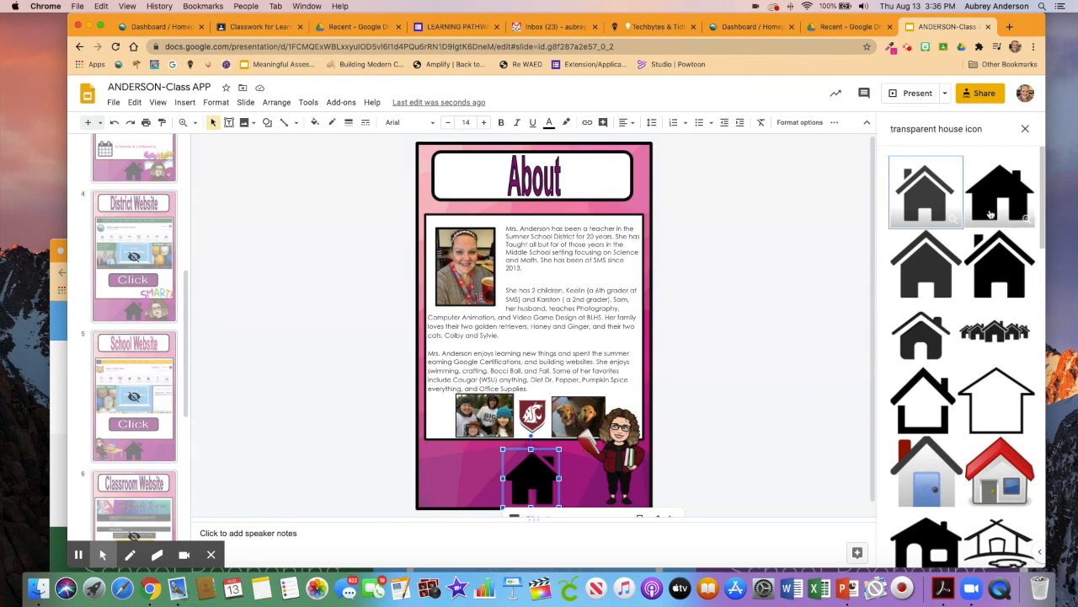
Insert the first grey house image on the About slide, shrink it and place it beside the black house icon
click(935, 197)
mouse_move(933, 198)
mouse_down()
mouse_move(893, 177)
mouse_move(556, 312)
mouse_move(841, 181)
mouse_move(890, 169)
mouse_move(925, 187)
mouse_up()
click(926, 203)
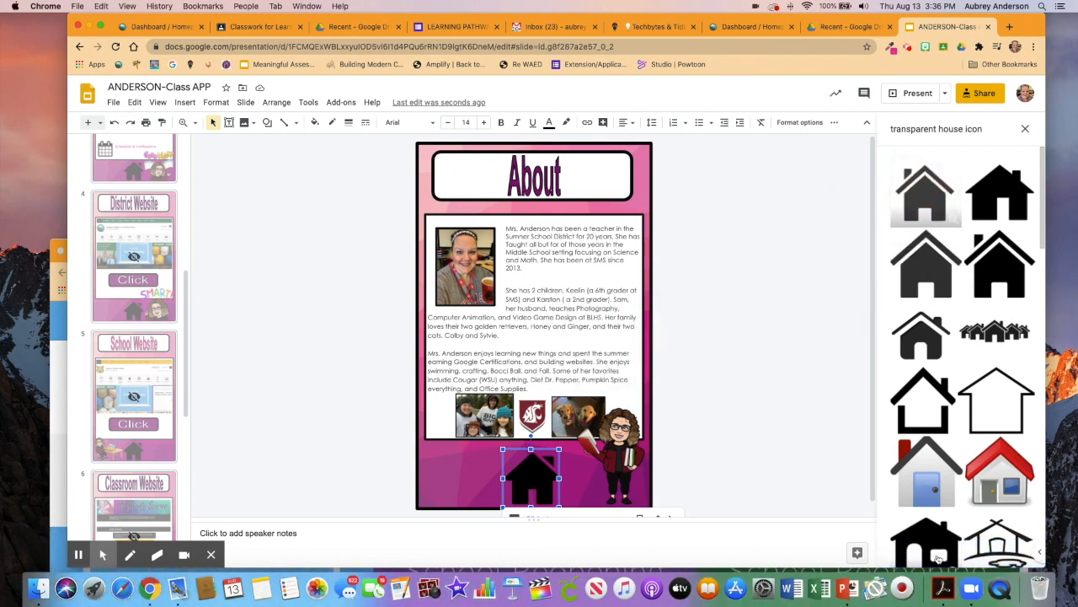
click(928, 188)
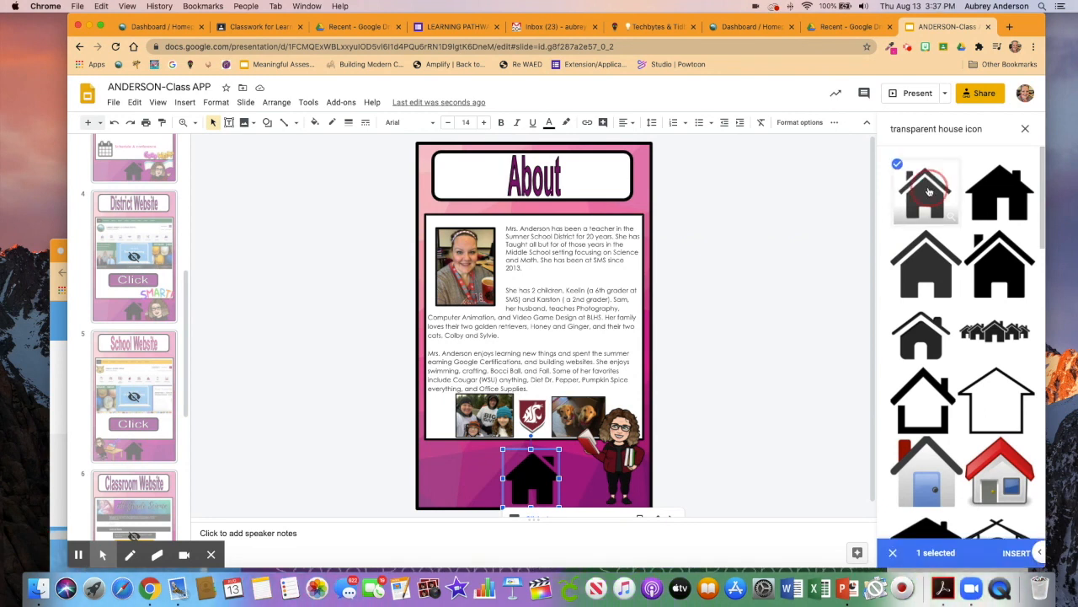
click(929, 191)
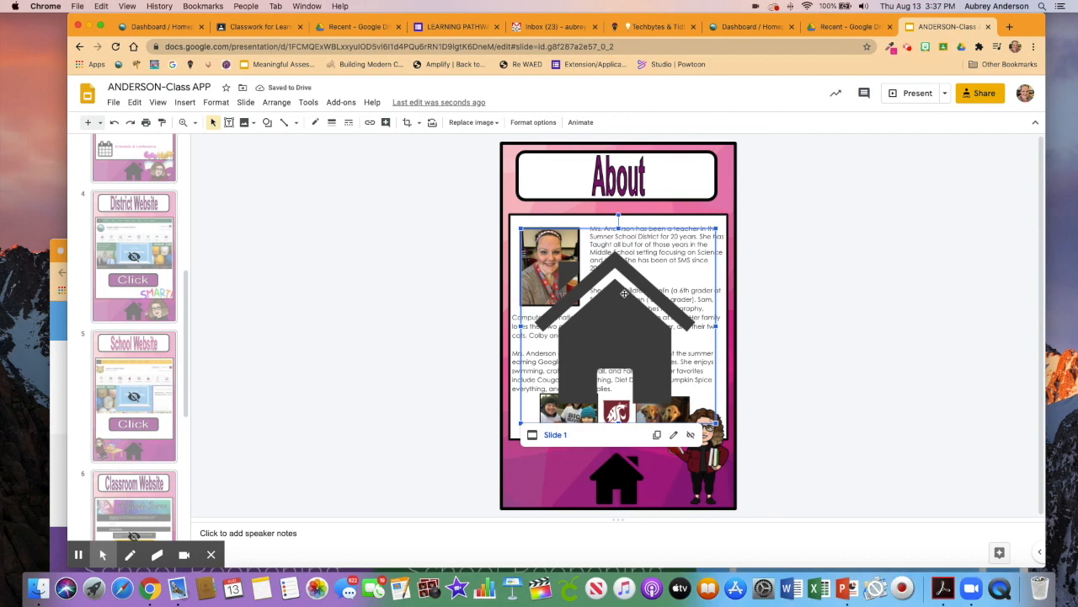
drag(643, 375, 577, 491)
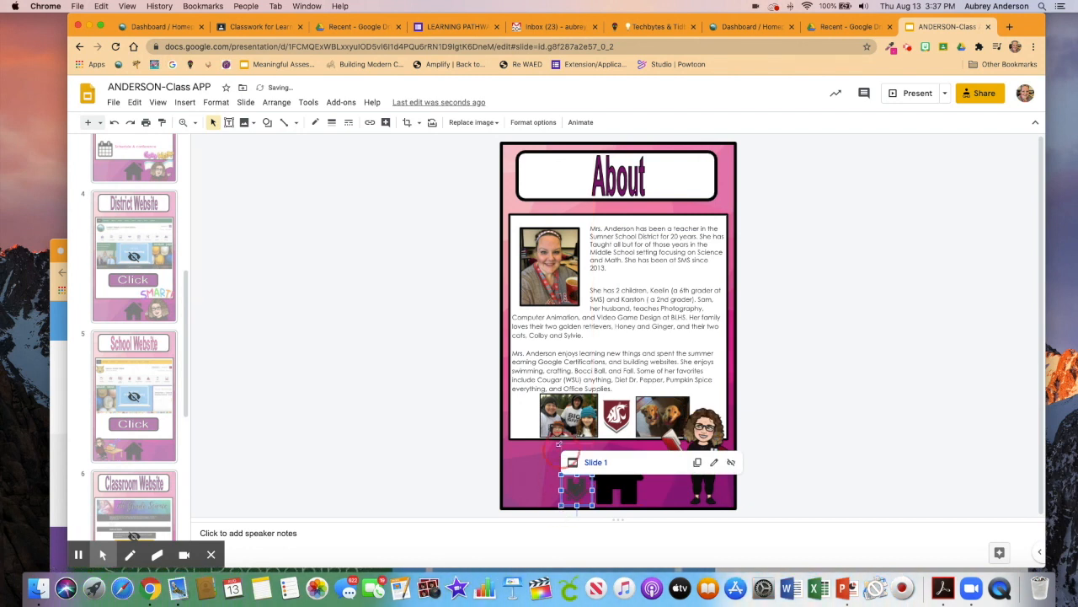
drag(577, 493, 556, 479)
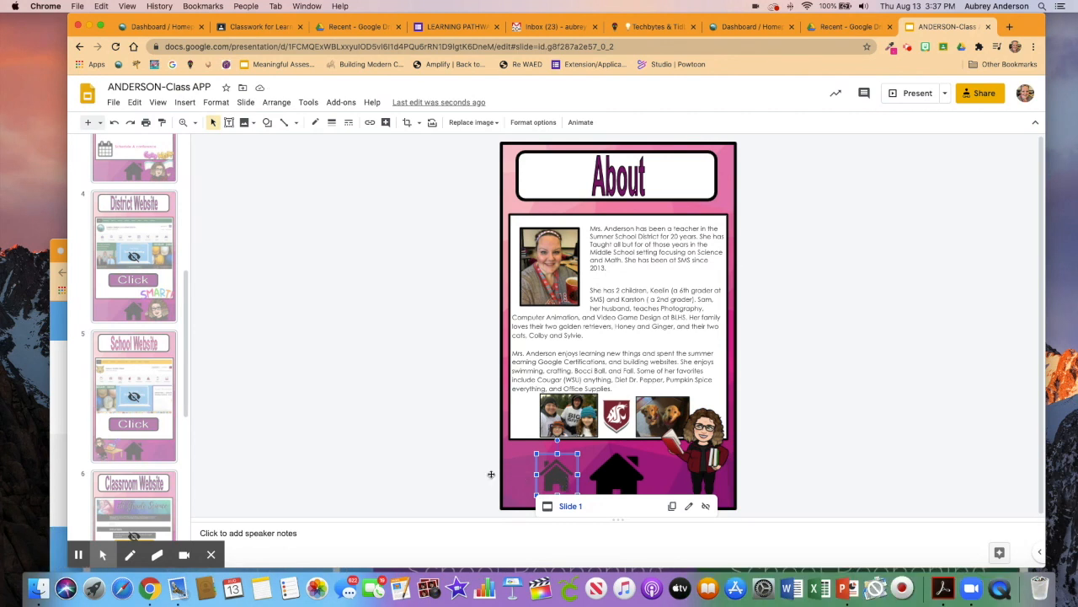
Replace the grey house icon's link with one to the First Slide of this presentation
click(552, 482)
key(super+k)
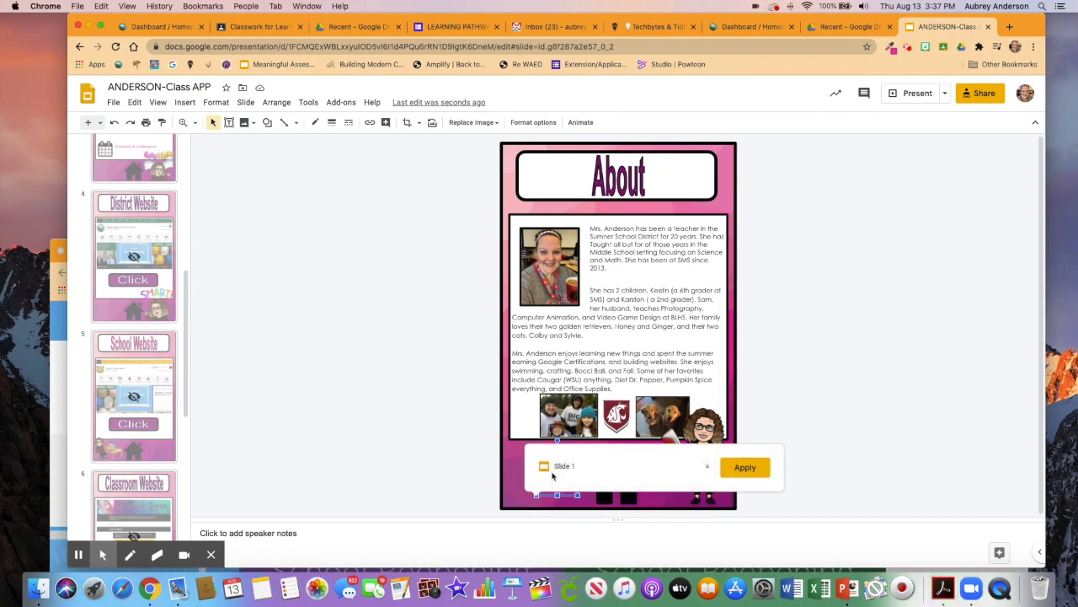
click(707, 466)
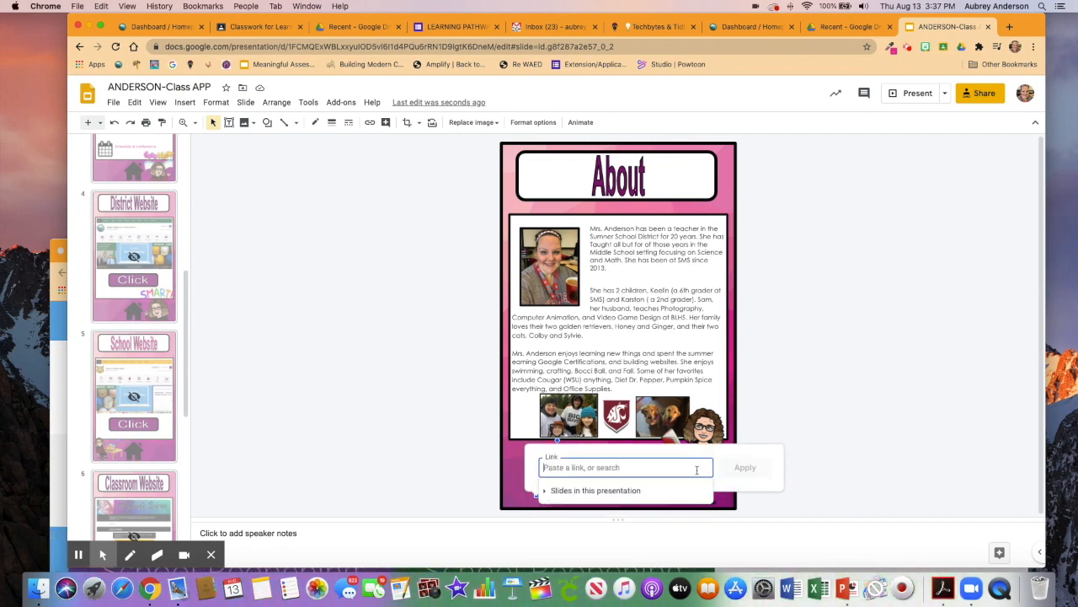
click(548, 490)
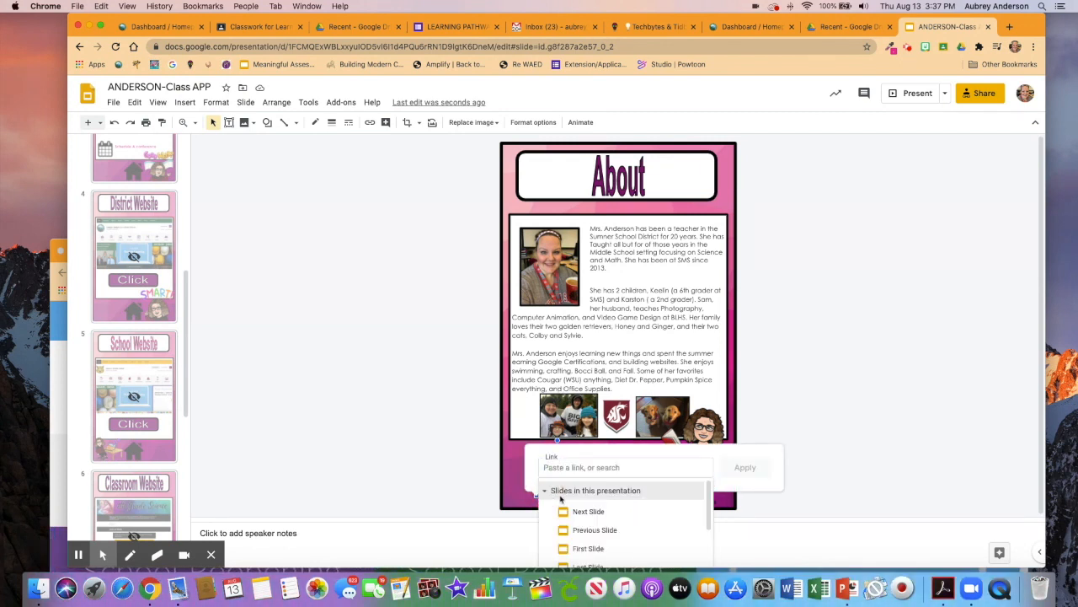
click(589, 548)
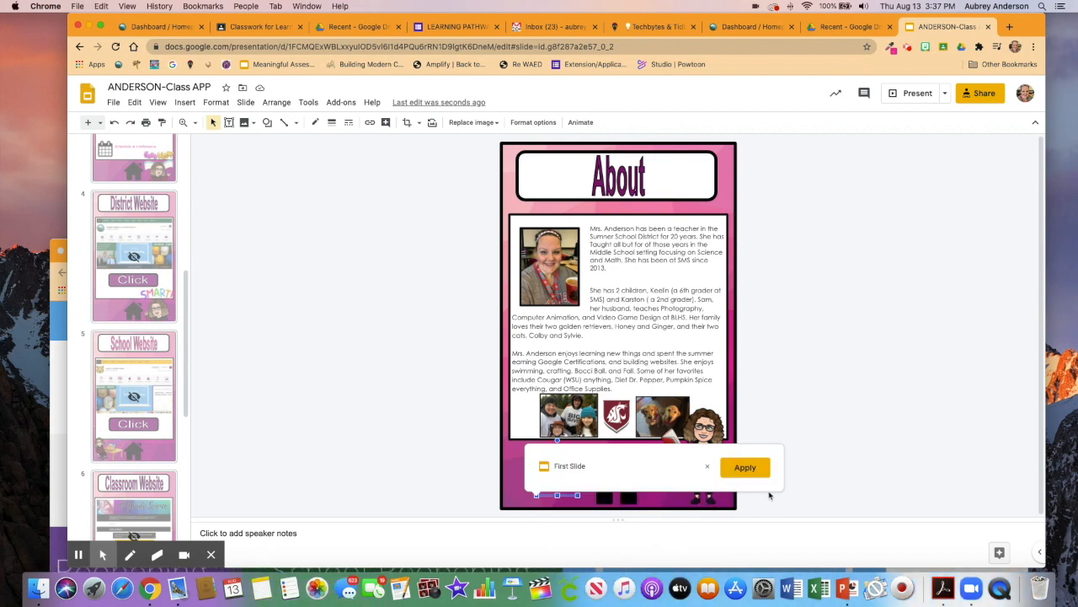
click(746, 469)
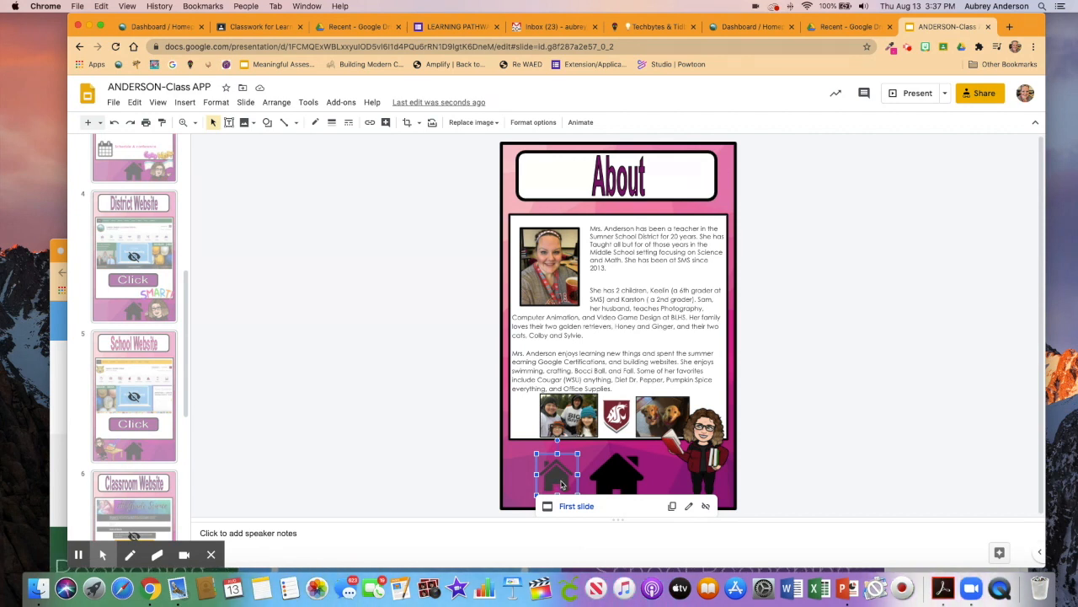
Copy the linked grey house icon from the About slide to the same spot on the Contact Info. slide
scroll(160, 266, up, 5)
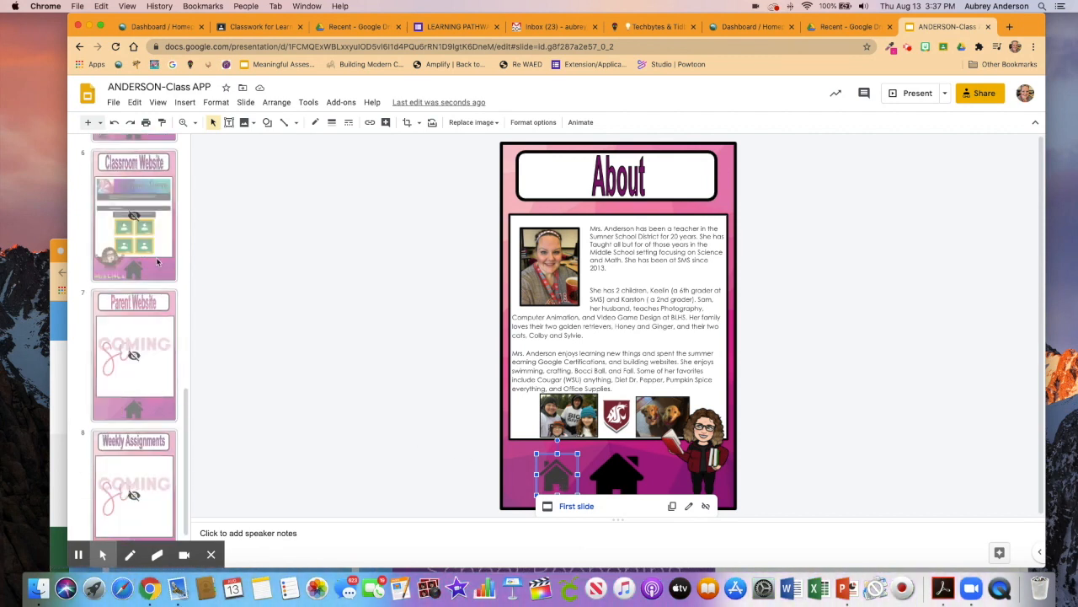
click(154, 392)
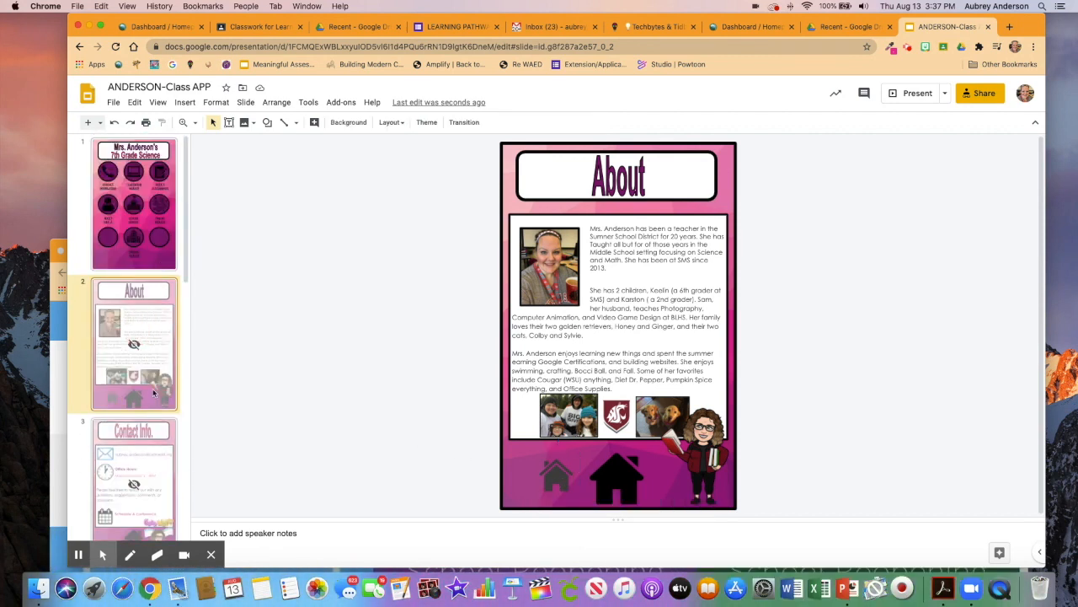
click(129, 467)
scroll(135, 446, down, 2)
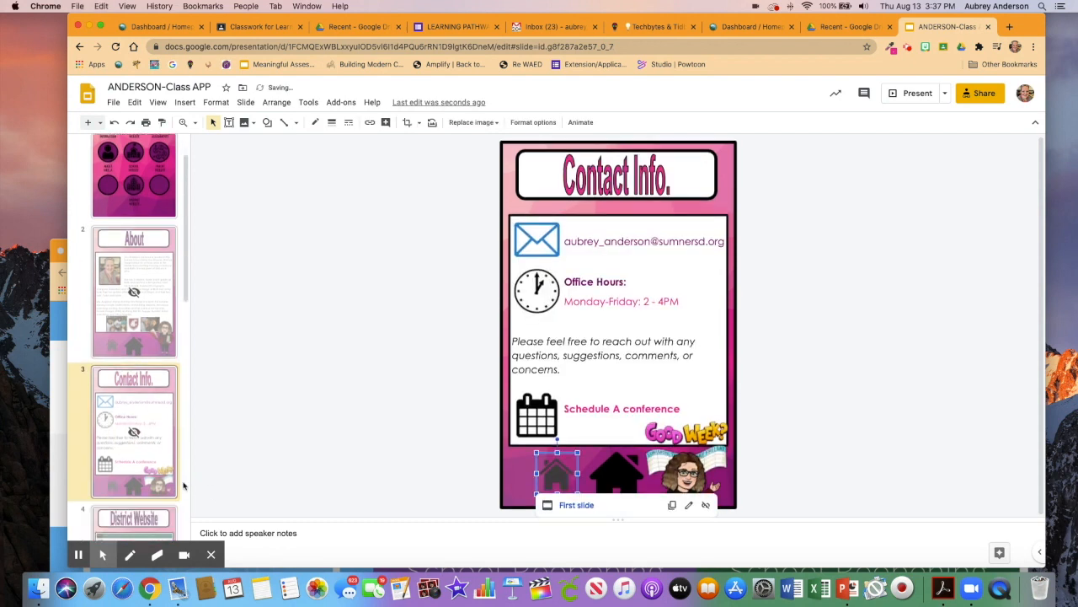
click(127, 442)
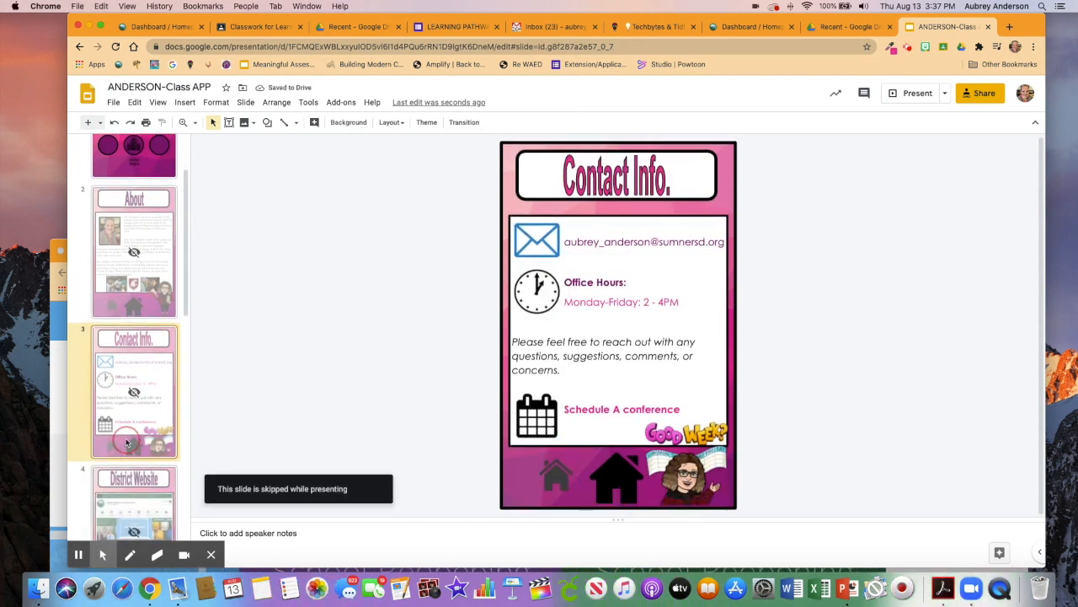
scroll(128, 451, down, 1)
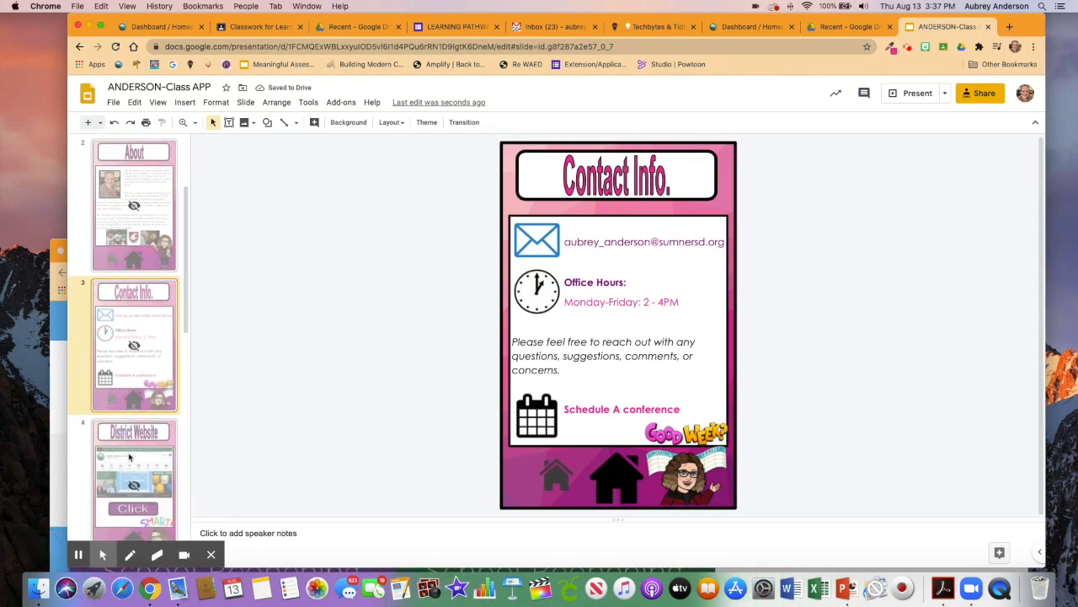
Paste the linked grey house icon onto the District Website, School Website and Classroom Website slides
click(129, 456)
scroll(145, 463, down, 5)
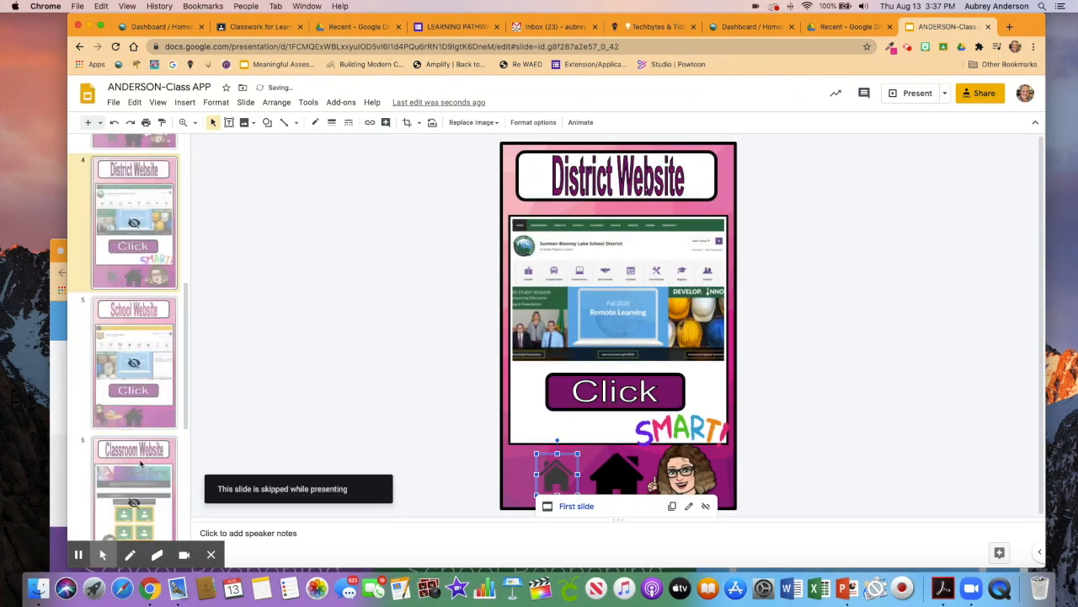
click(135, 421)
scroll(135, 430, down, 2)
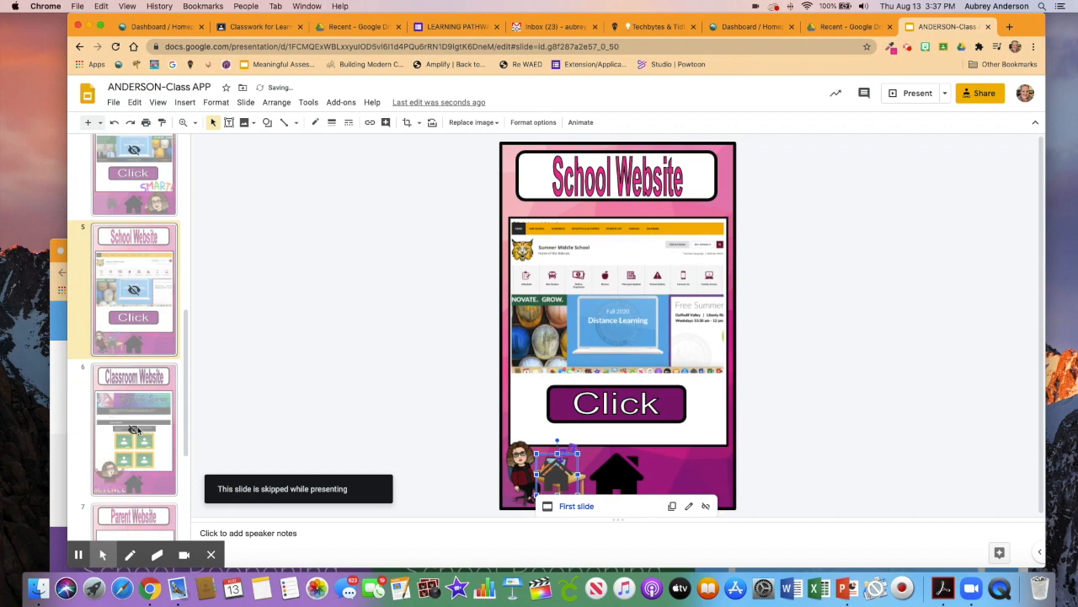
click(140, 483)
scroll(135, 485, down, 2)
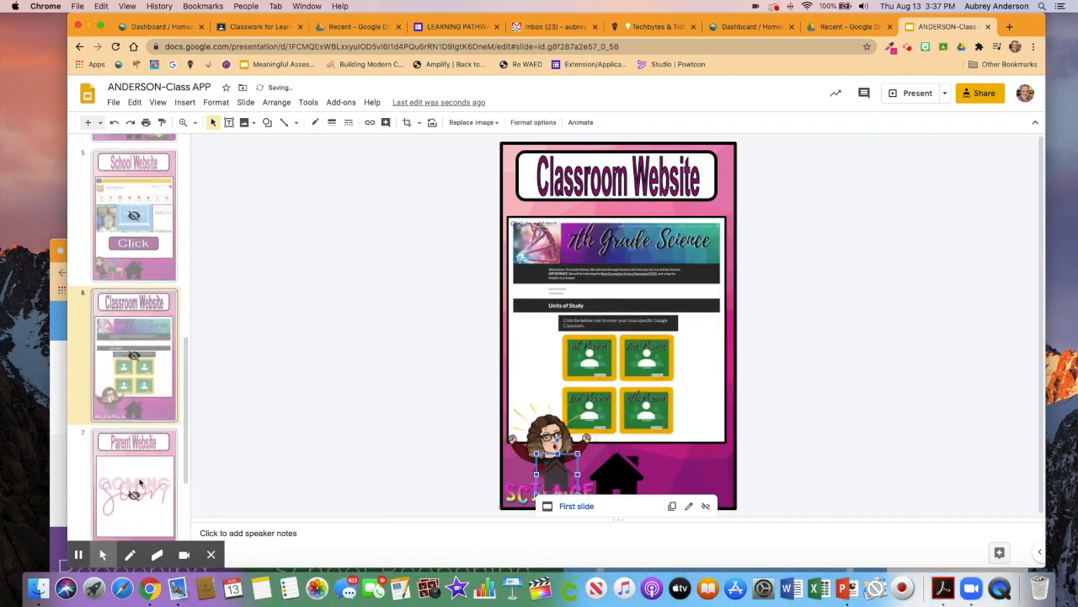
Paste the linked grey house icon onto the Parent Website and Weekly Assignments slides
click(132, 488)
scroll(135, 484, down, 1)
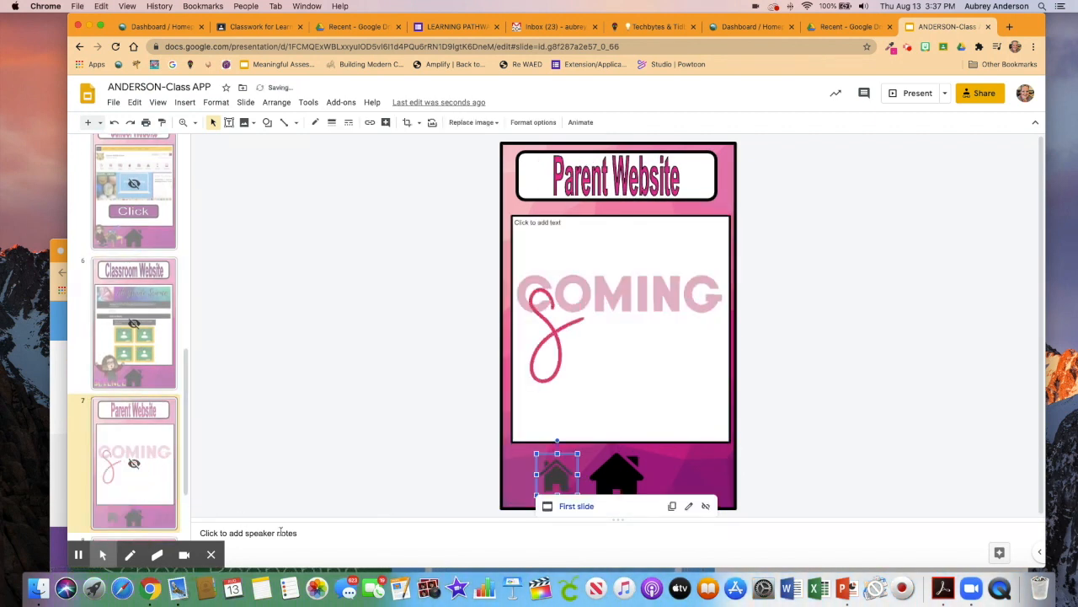
scroll(152, 480, down, 3)
click(110, 528)
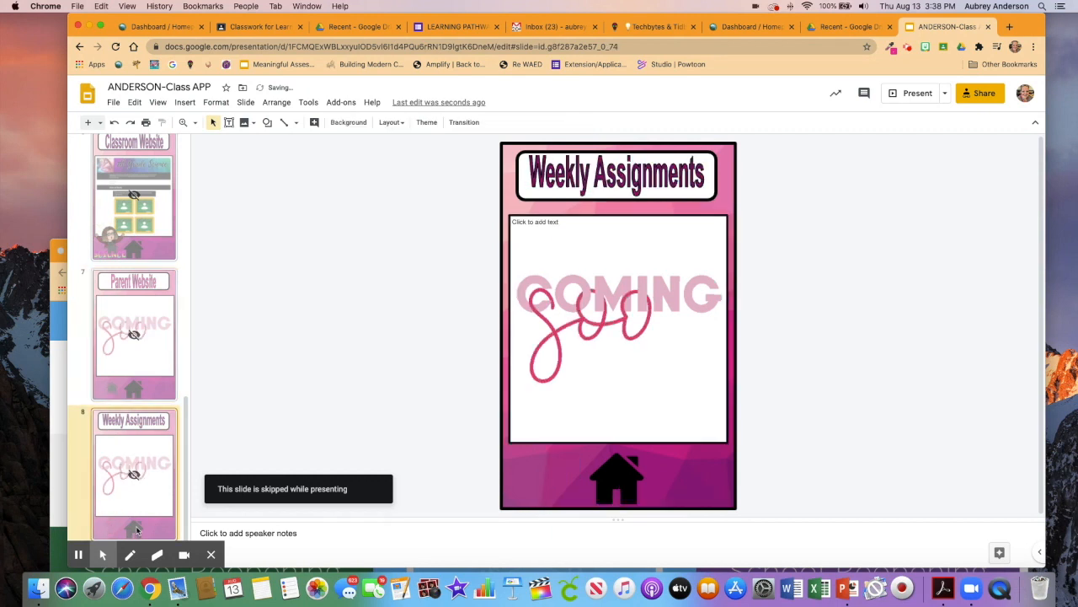
click(783, 459)
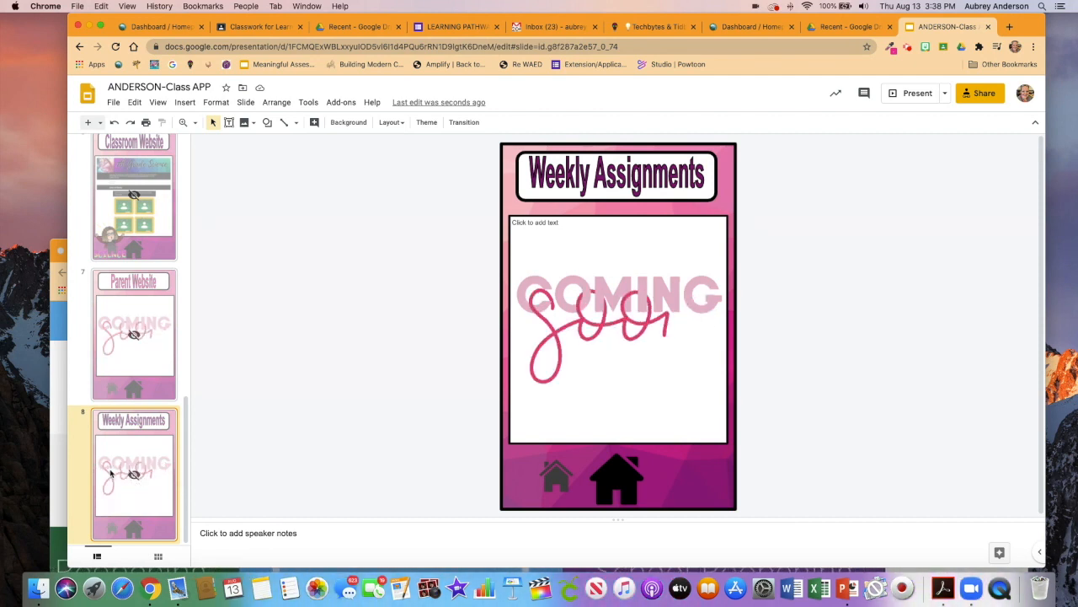
Duplicate the Weekly Assignments slide
key(super+d)
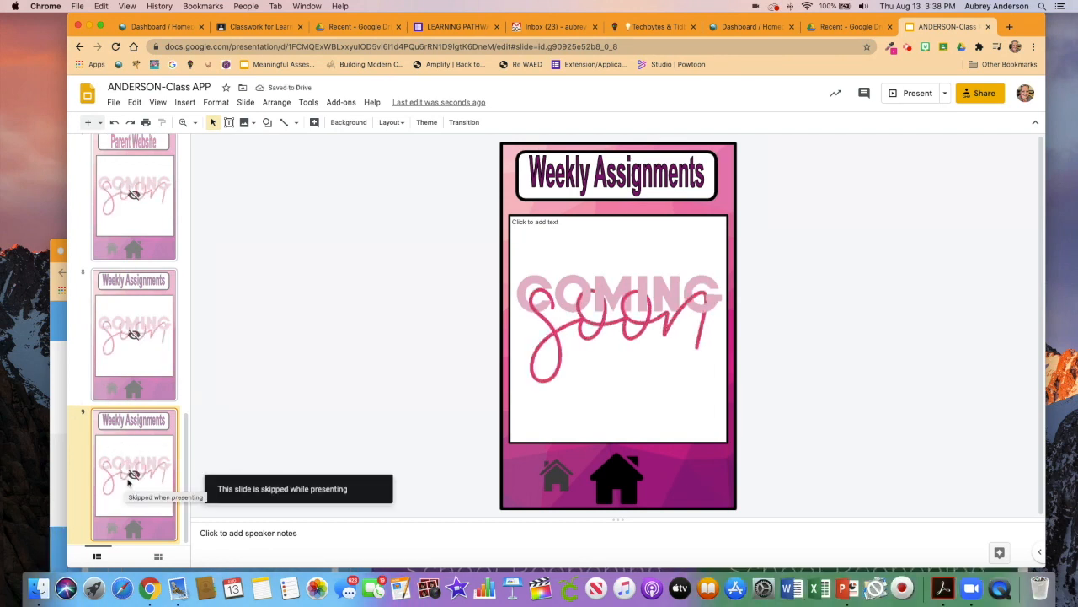
Move the duplicated slide's black border frame off to its left and place two extra copies of the Coming Soon graphic on either side
click(624, 365)
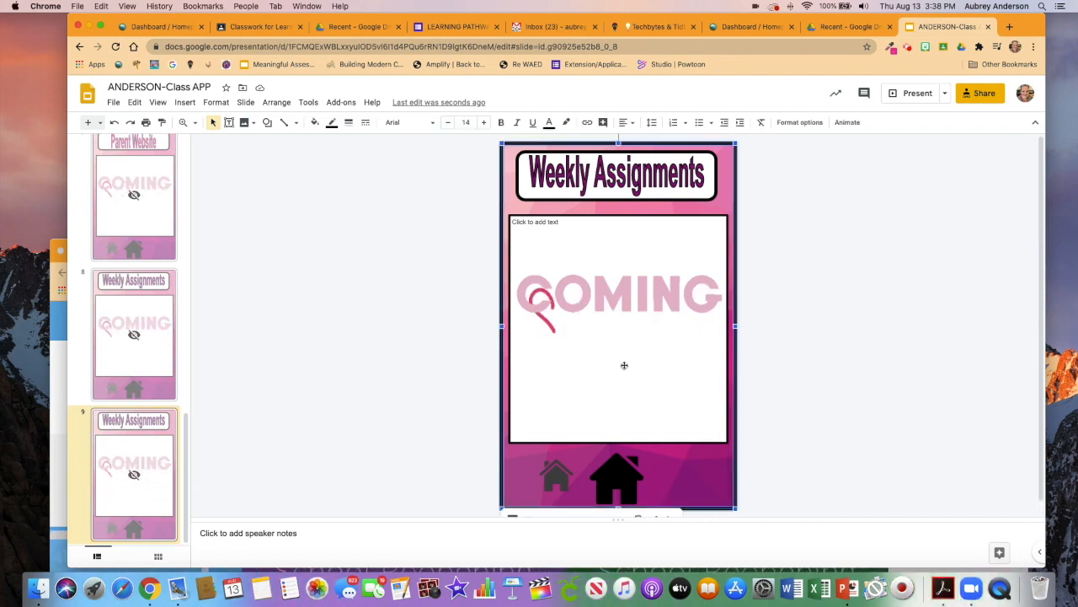
drag(605, 411, 371, 402)
click(595, 303)
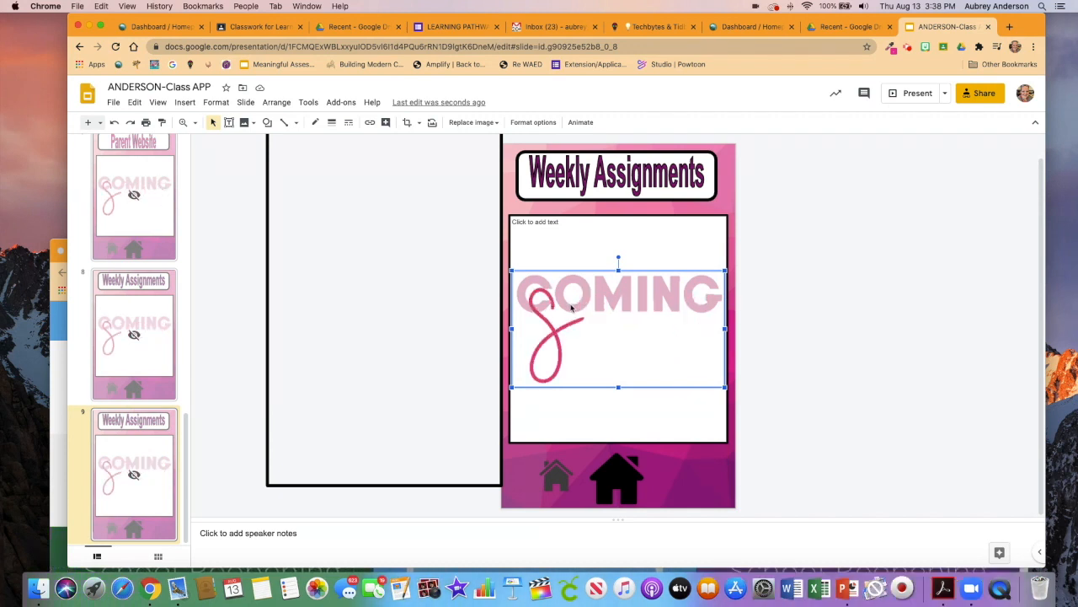
drag(628, 320, 633, 323)
drag(625, 367, 625, 369)
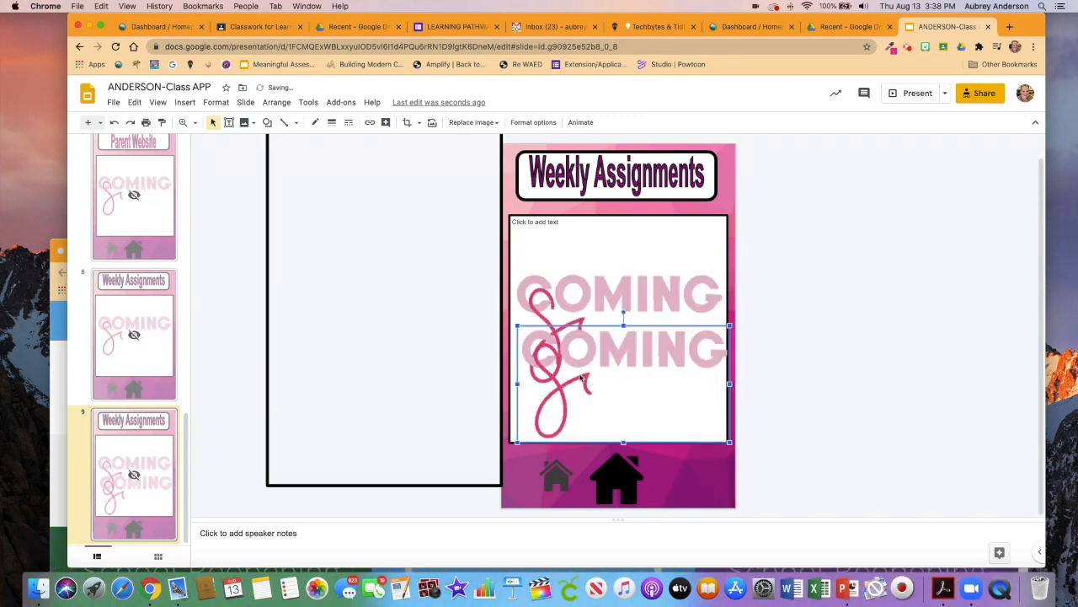
drag(684, 385, 413, 309)
drag(786, 292, 881, 275)
drag(425, 301, 411, 243)
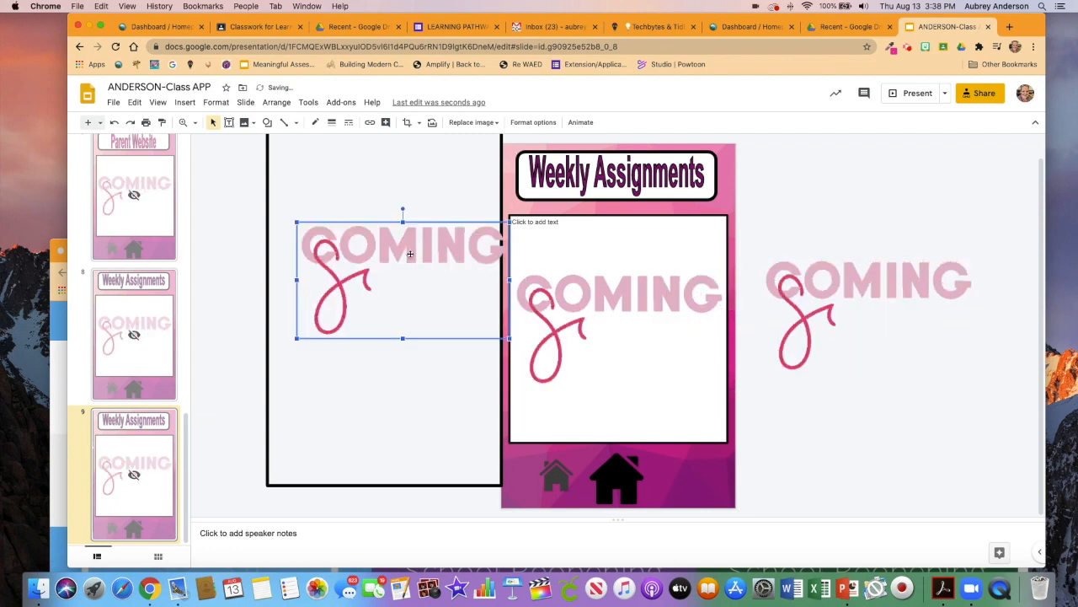
Delete both extra Coming Soon copies beside the slide and move the black border frame back around it
key(Delete)
click(897, 300)
key(Delete)
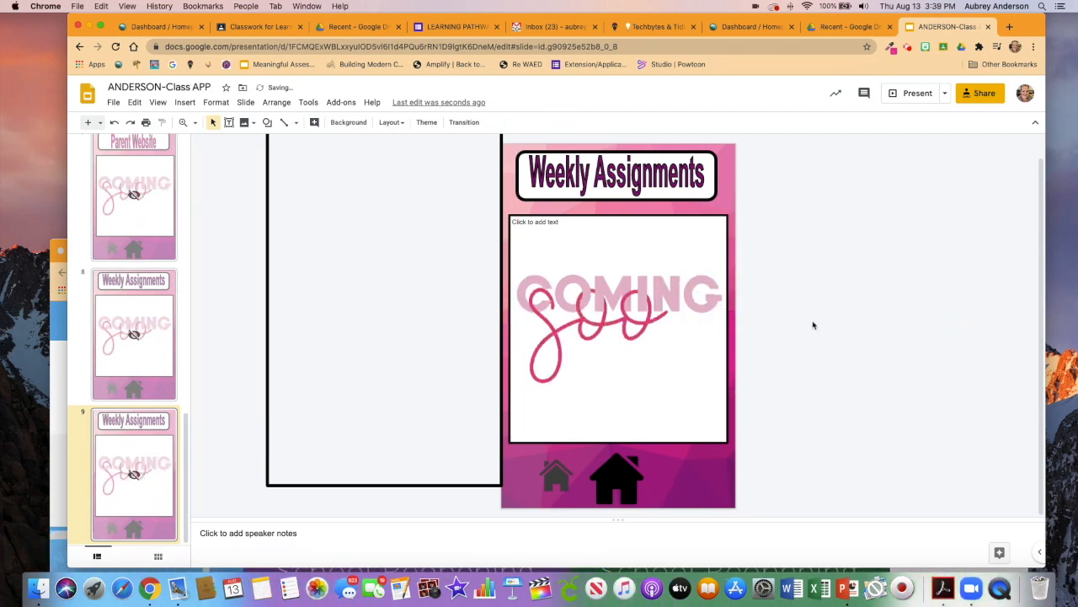
drag(830, 307, 842, 371)
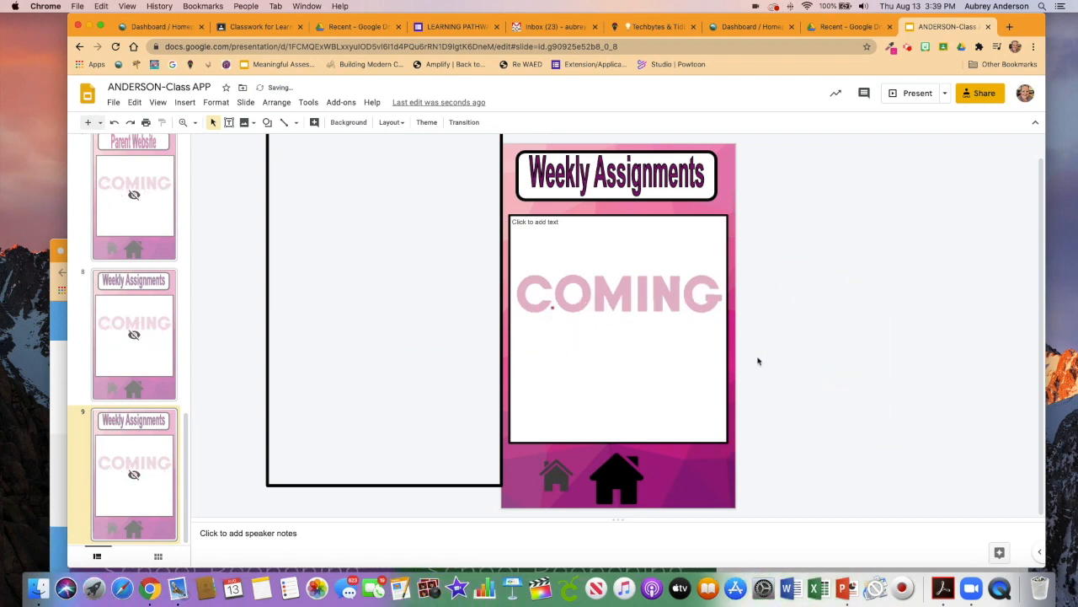
click(426, 281)
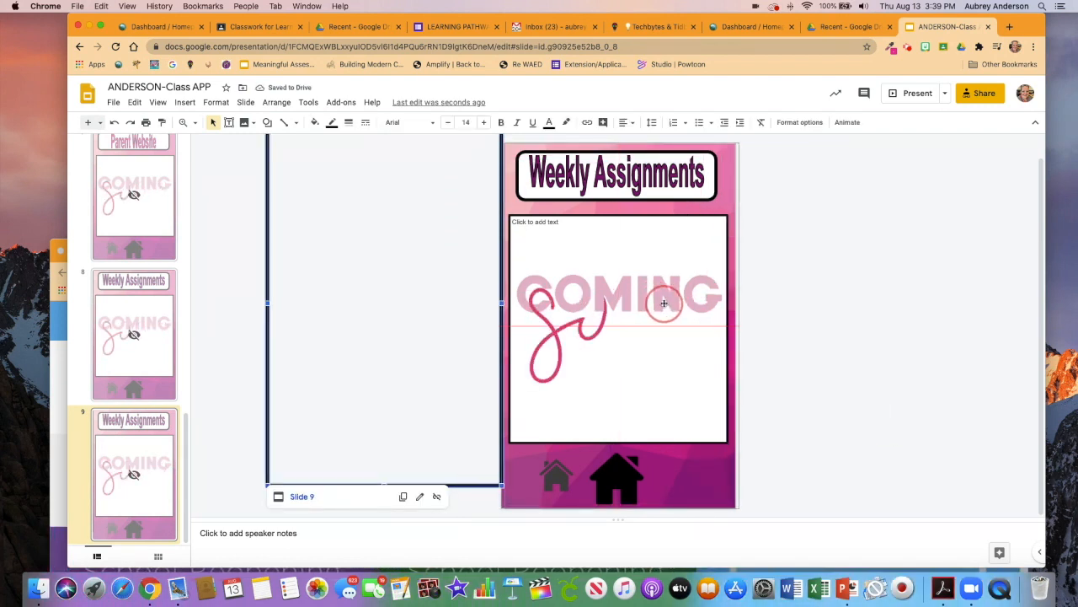
key(Delete)
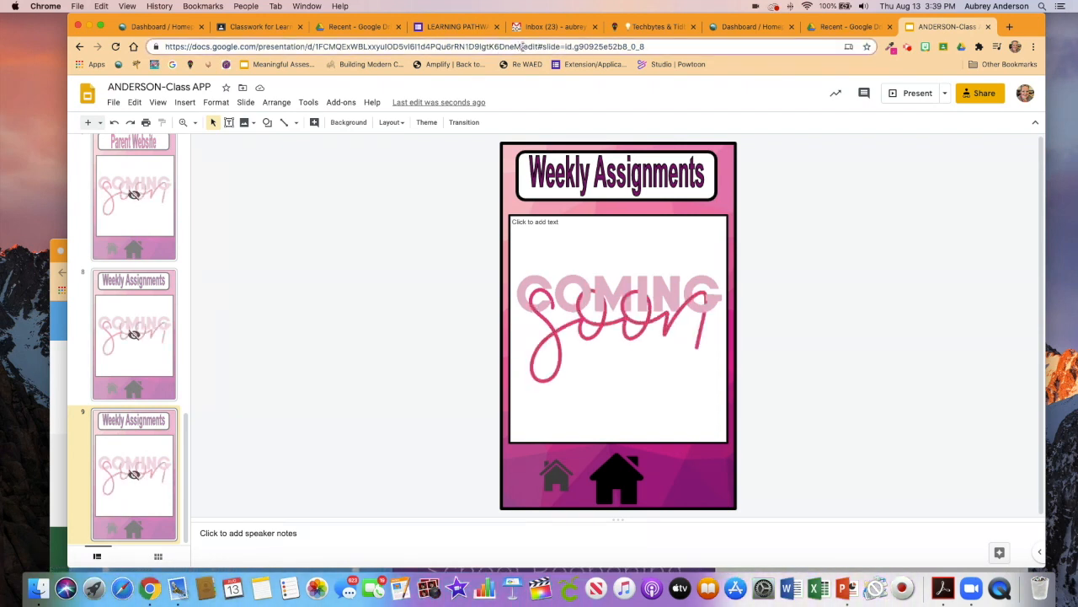
Replace the part of the presentation's URL from "edit" onwards with "present" and load the presentation view
drag(522, 46, 648, 43)
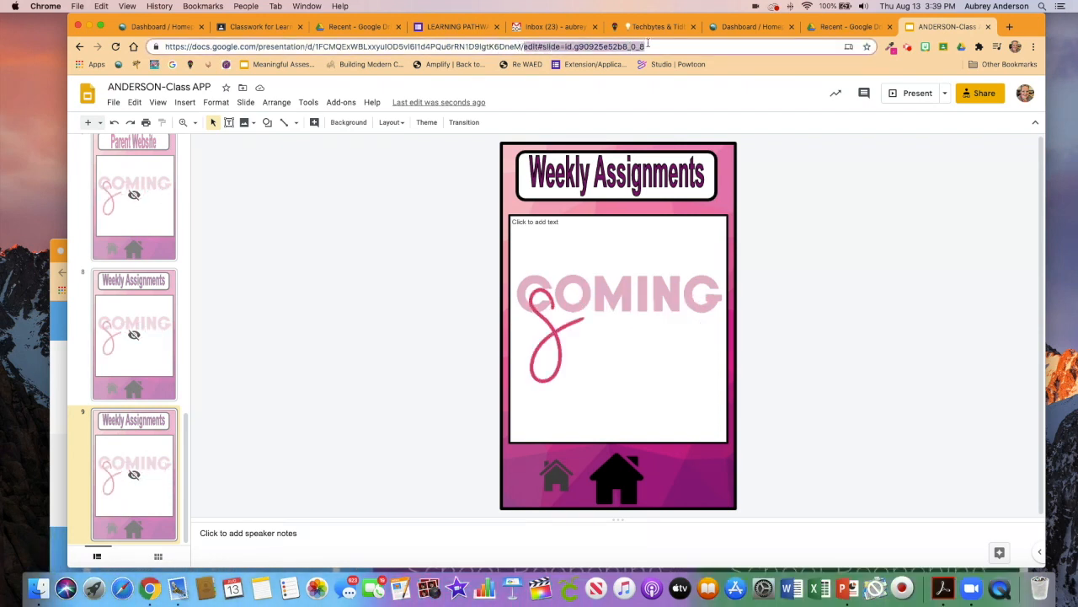
text(present)
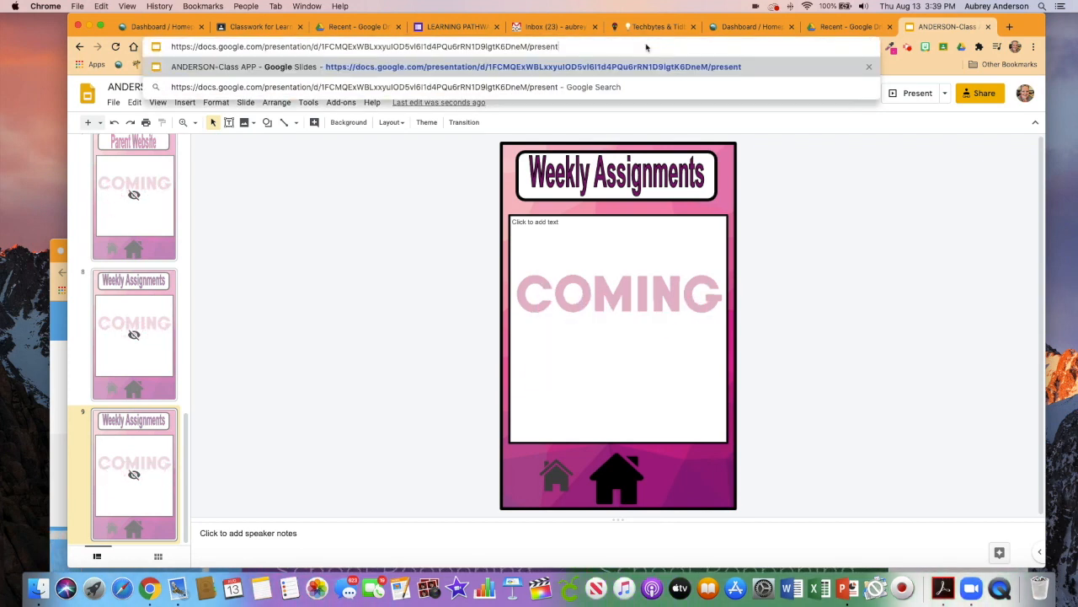
key(Return)
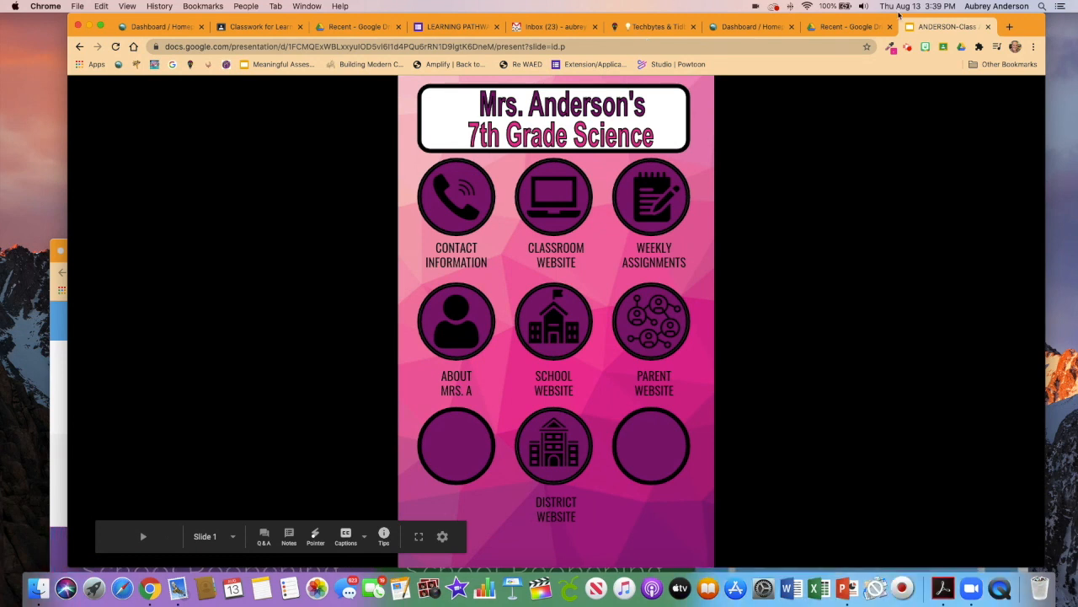
Replace the "present" ending of the presentation's URL with "edit" and load the editing view
drag(581, 48, 498, 53)
text(edit)
key(Return)
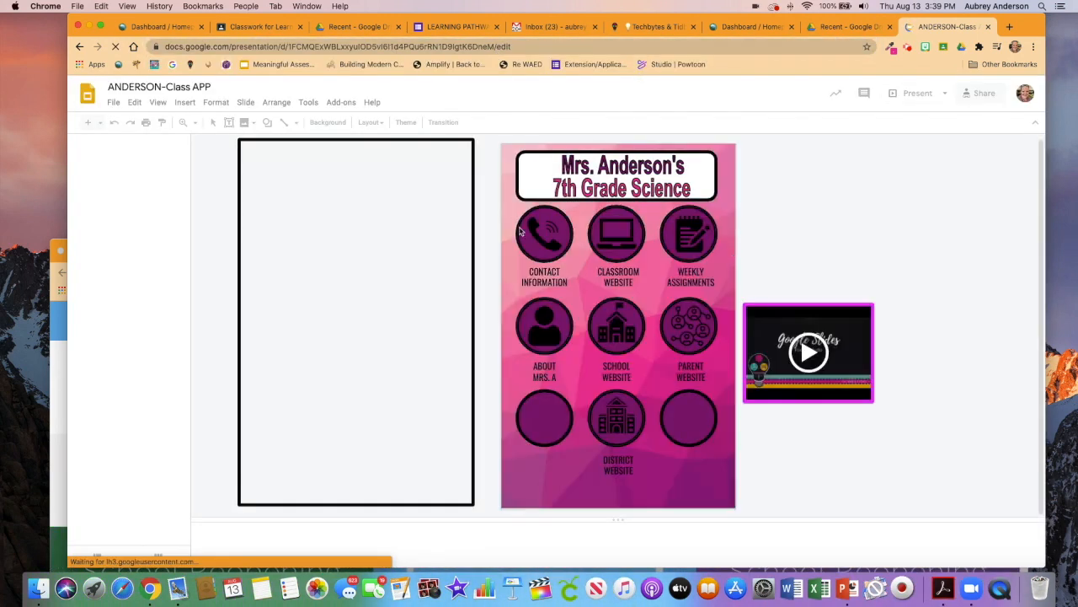